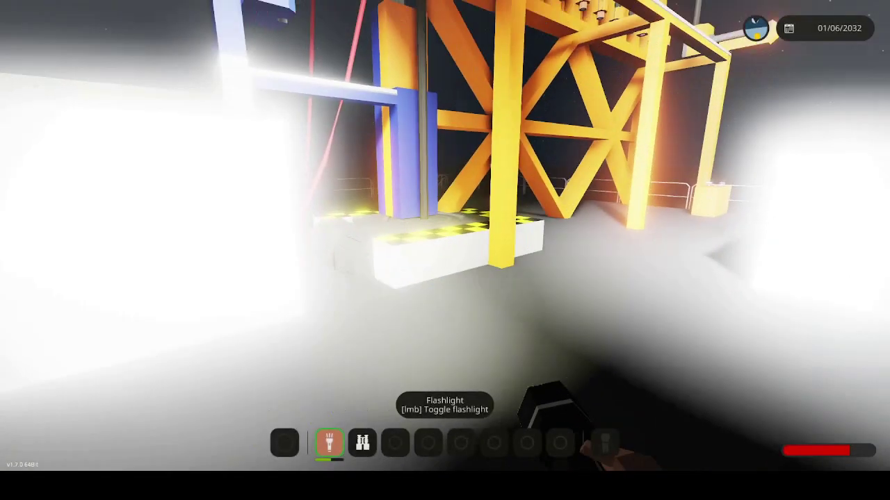
Check the audio settings in the pause menu, then view the Oil Deposit on the map
key(Escape)
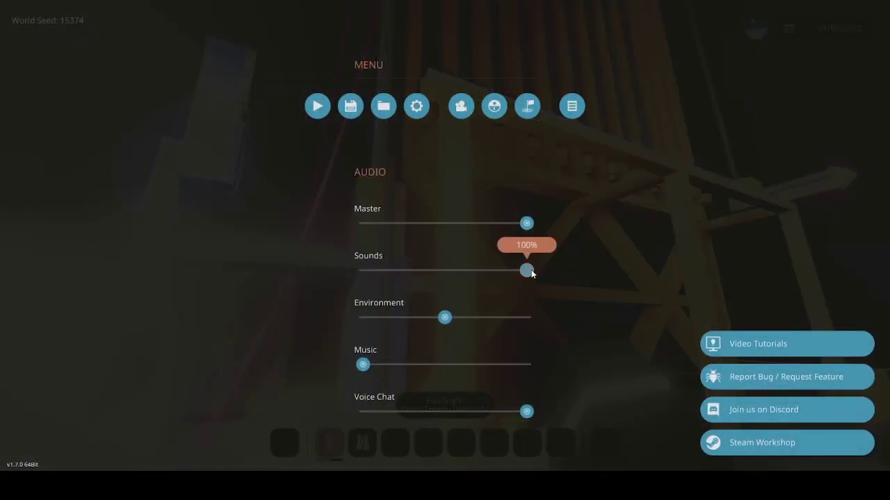
key(Escape)
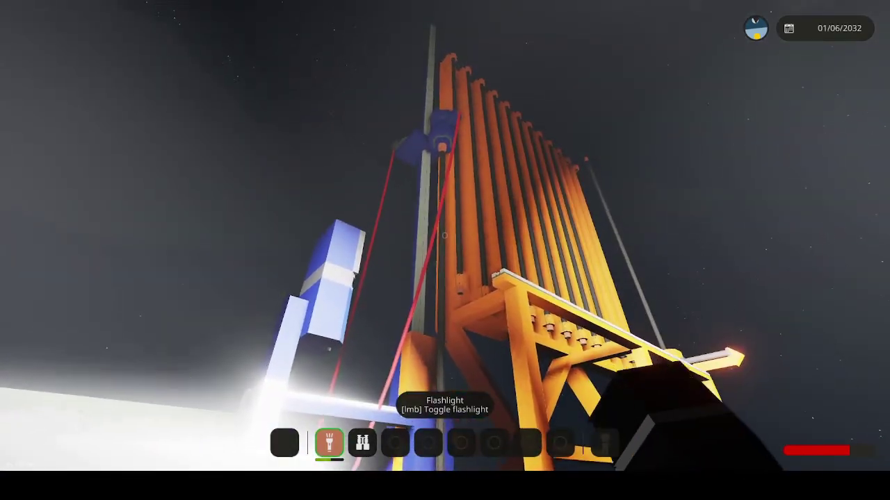
key(m)
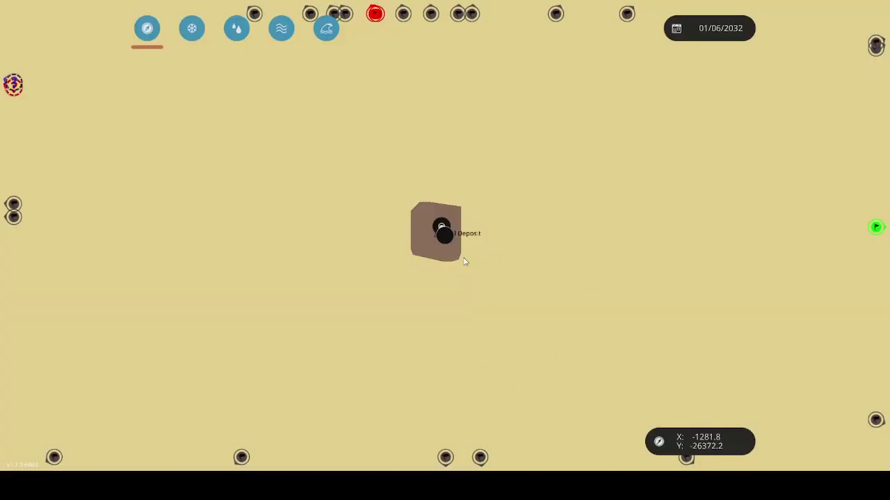
Leave the map and climb the rig stairs, passing the anchored well head at depth 9.7
key(m)
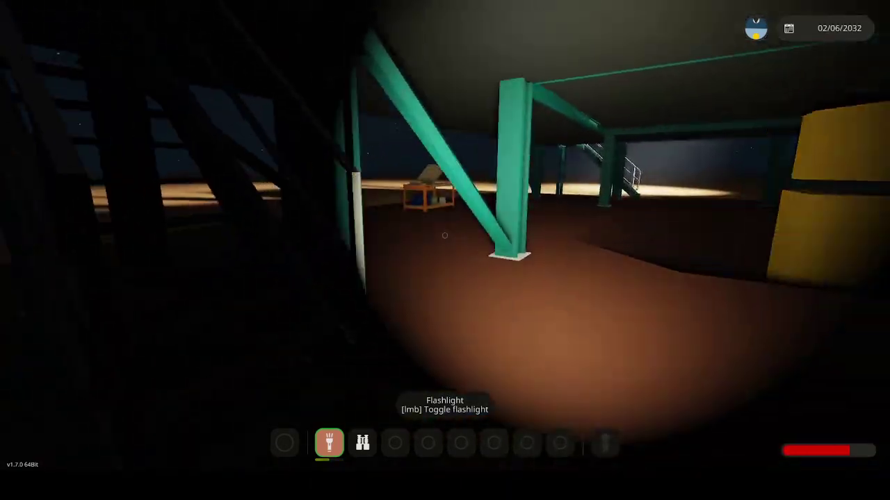
Circle the drill tower, enter the control room and face the Rotation control
key(w)
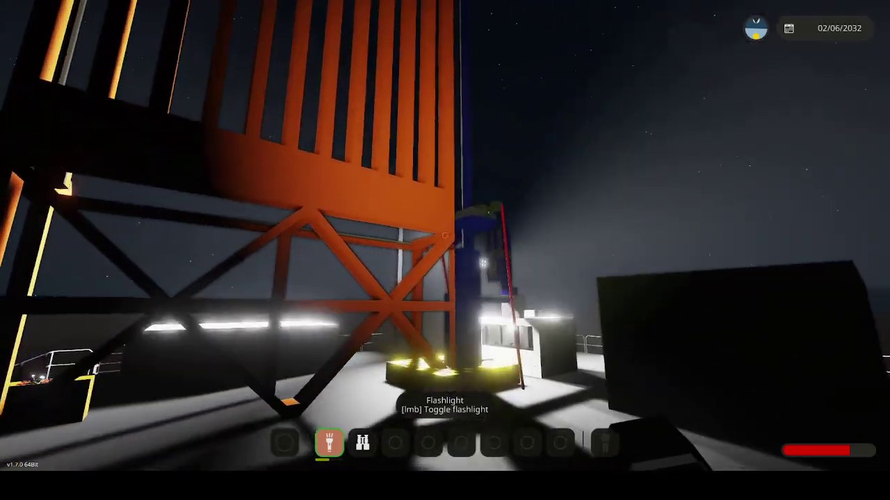
key(w)
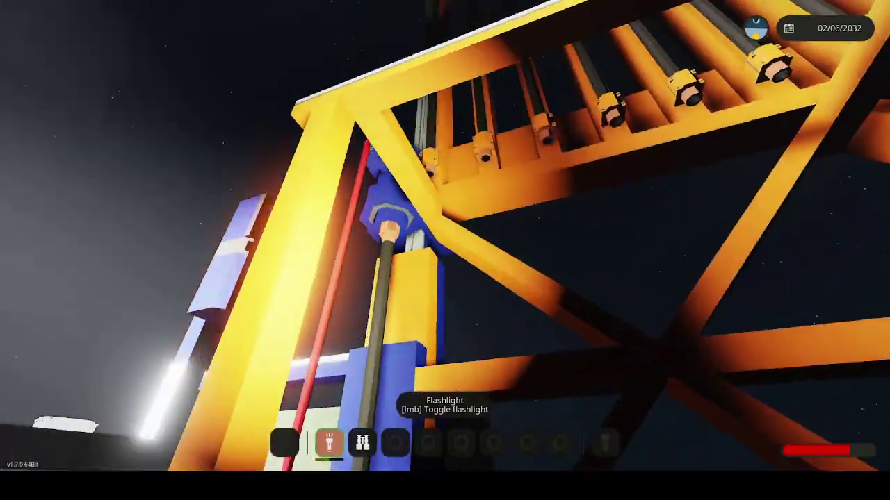
key(w)
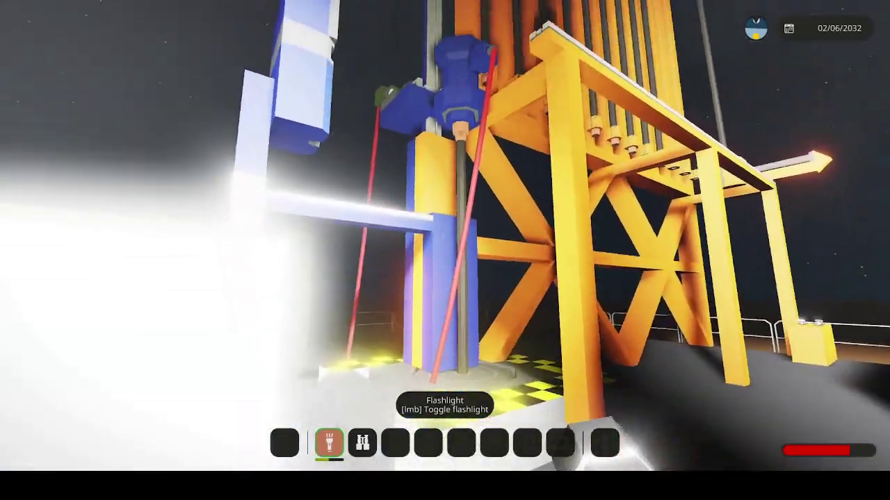
key(w)
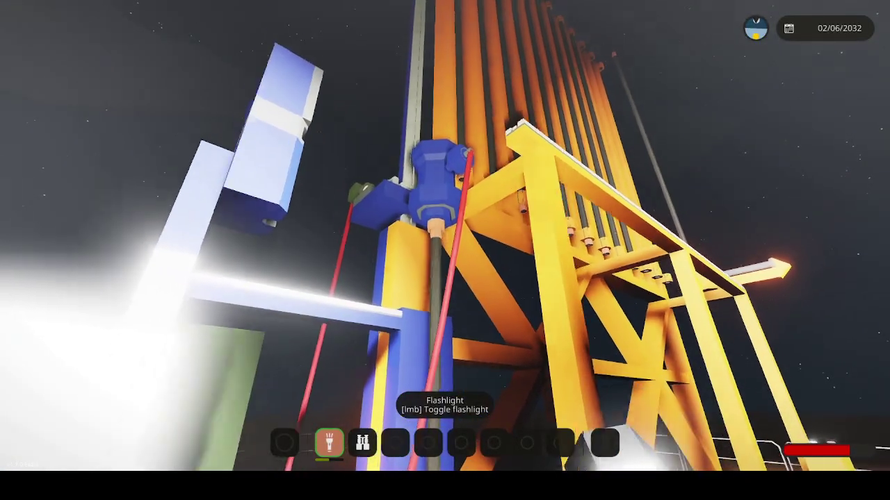
key(w)
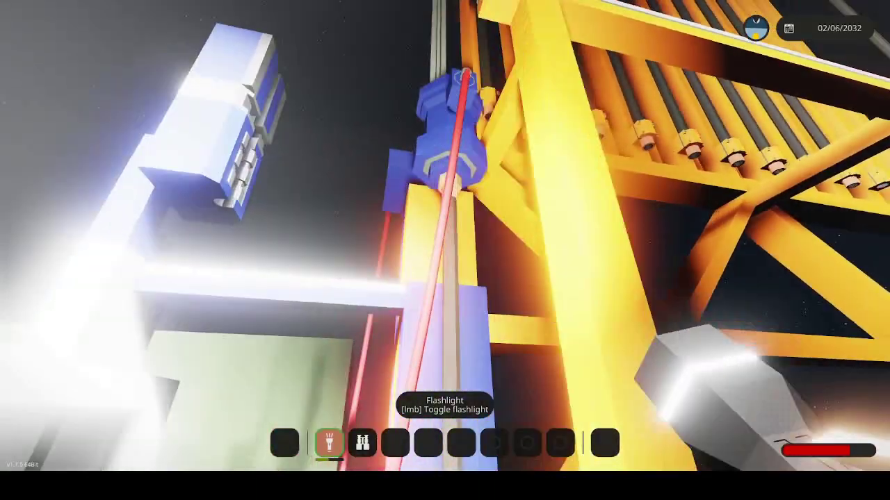
key(w)
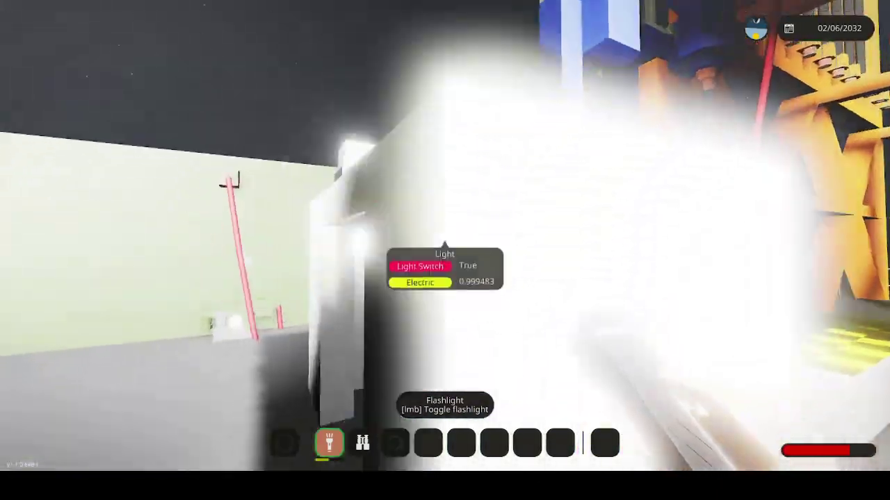
key(w)
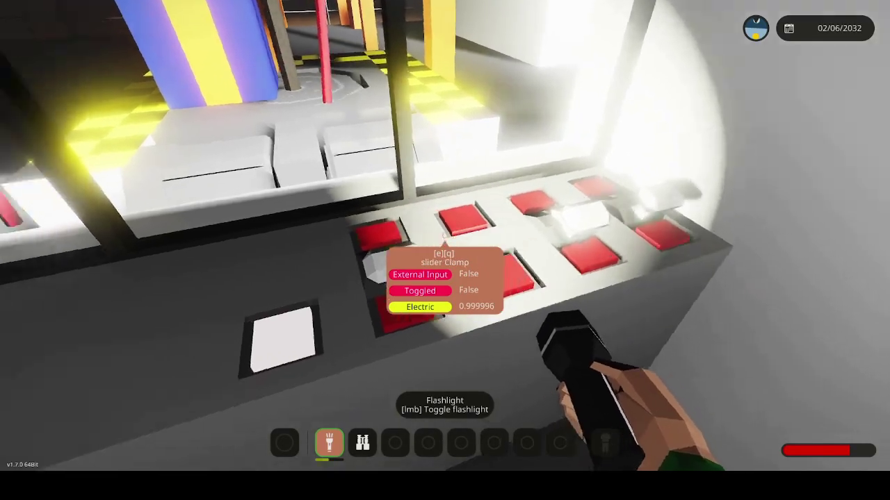
Look over the control panel, then walk out to the yellow rail/piston box
key(w)
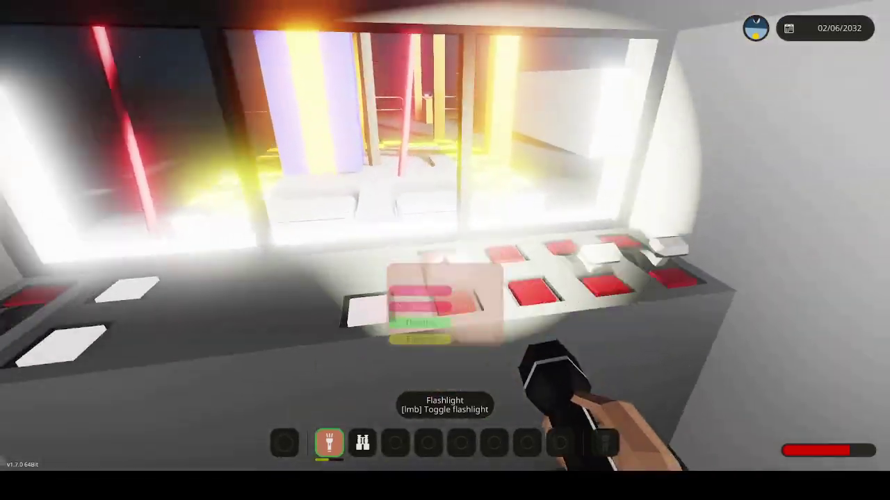
key(w)
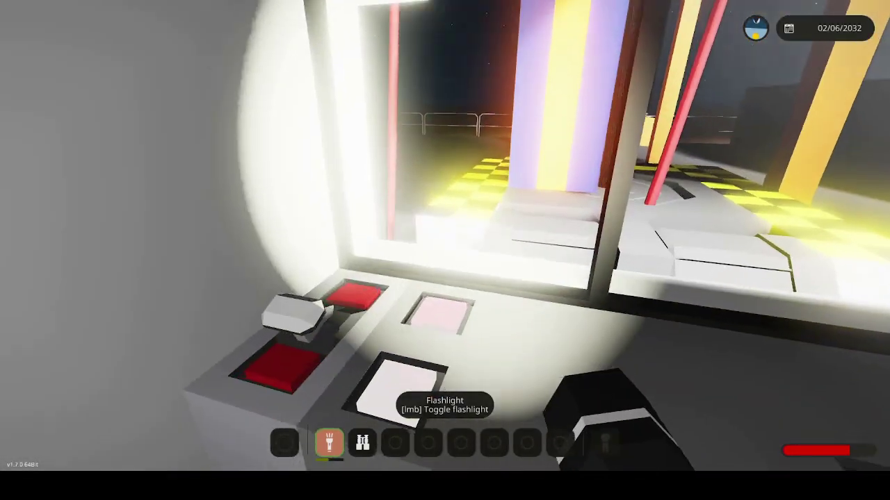
key(w)
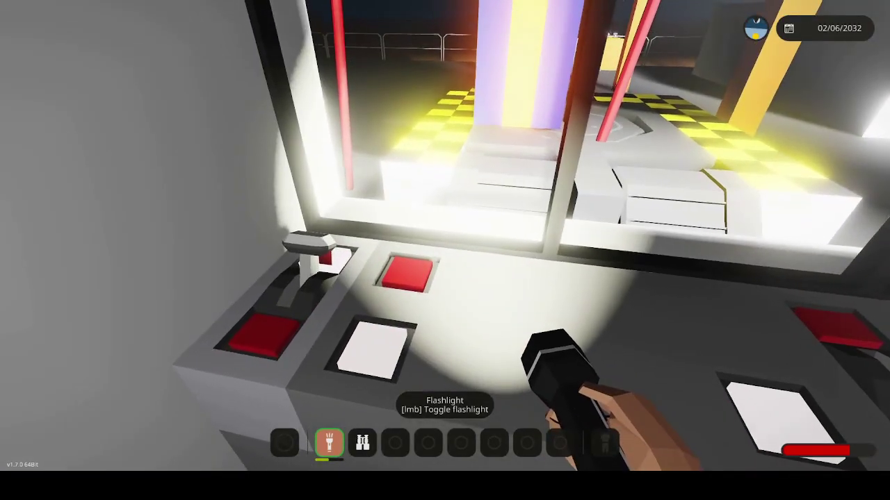
key(w)
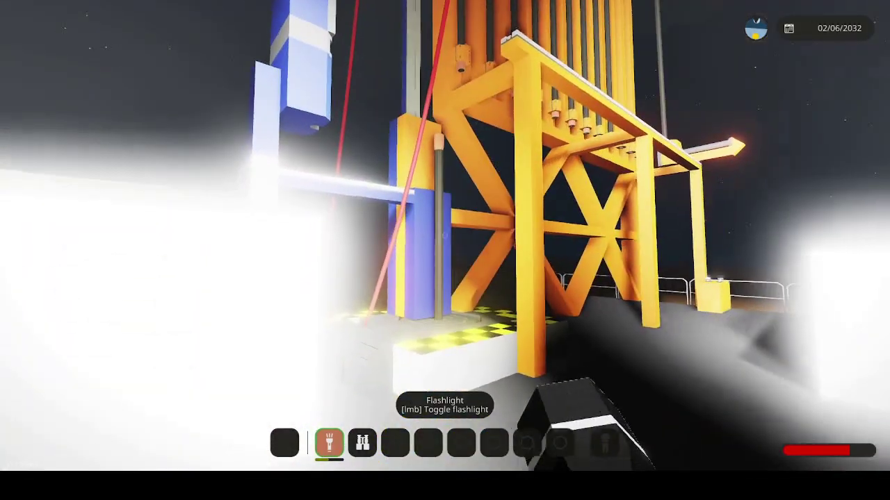
key(w)
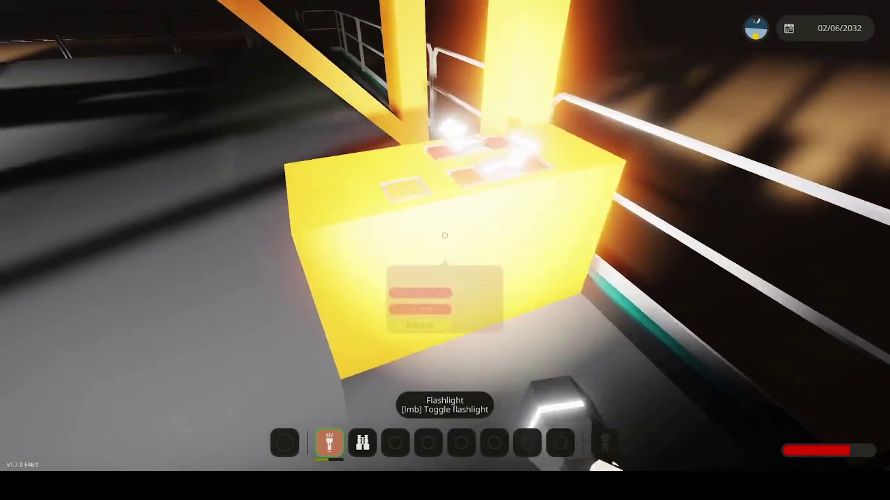
Reduce the yellow box's piston throttle to about 0.27 and watch the tower arm move
key(w)
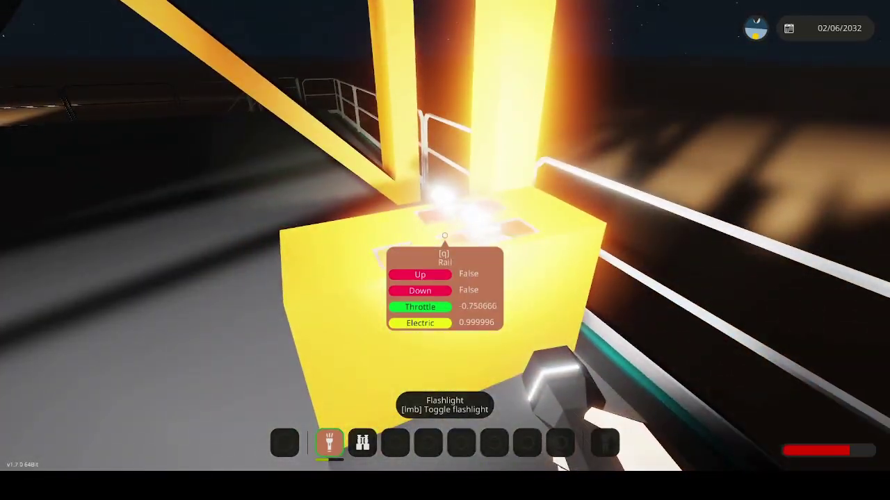
key(w)
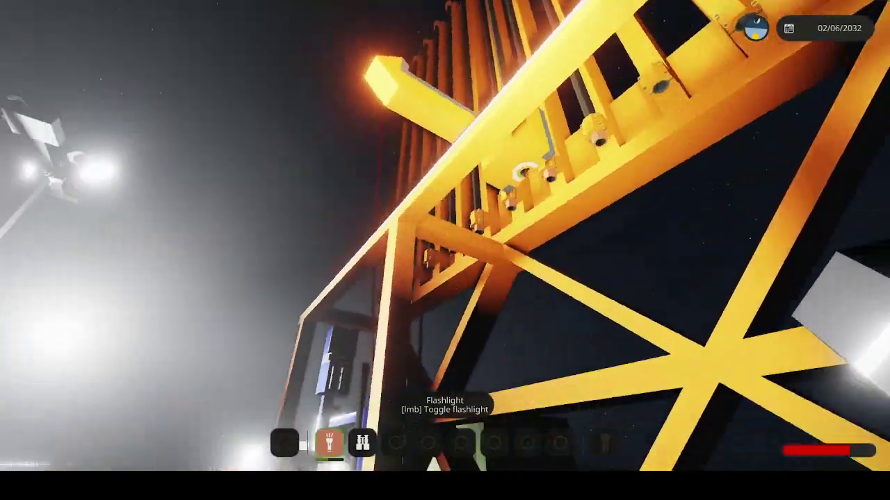
key(w)
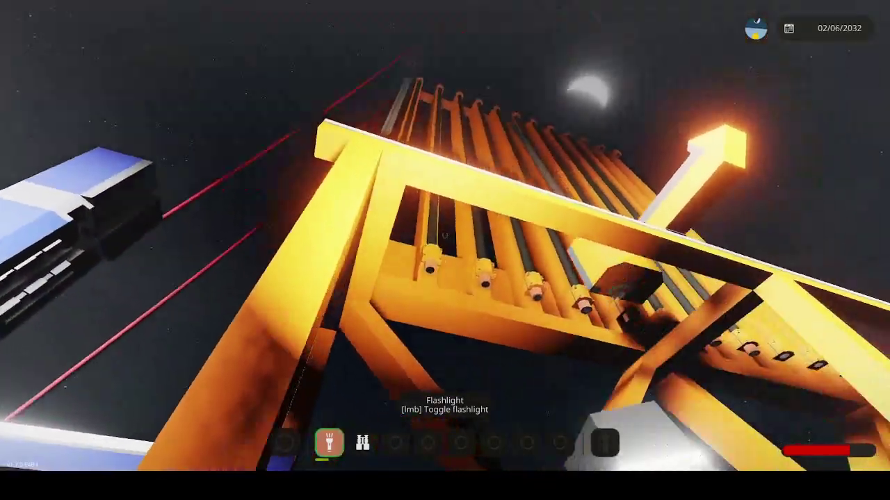
key(w)
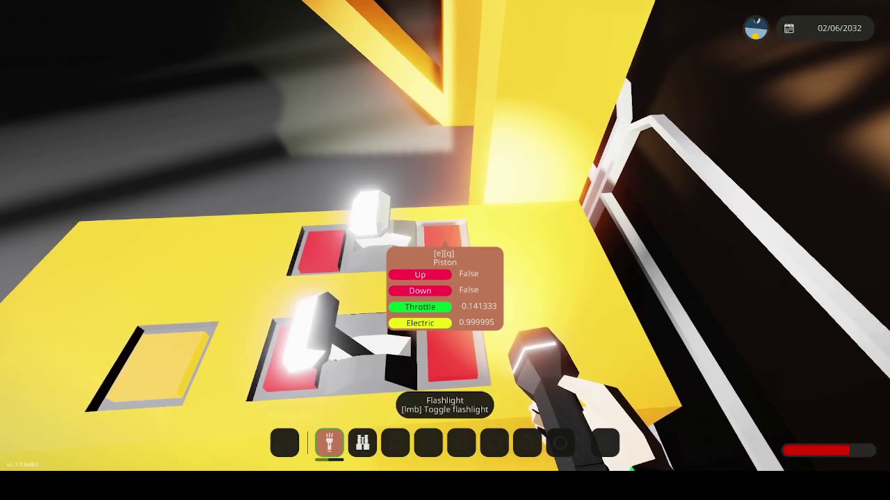
key(w)
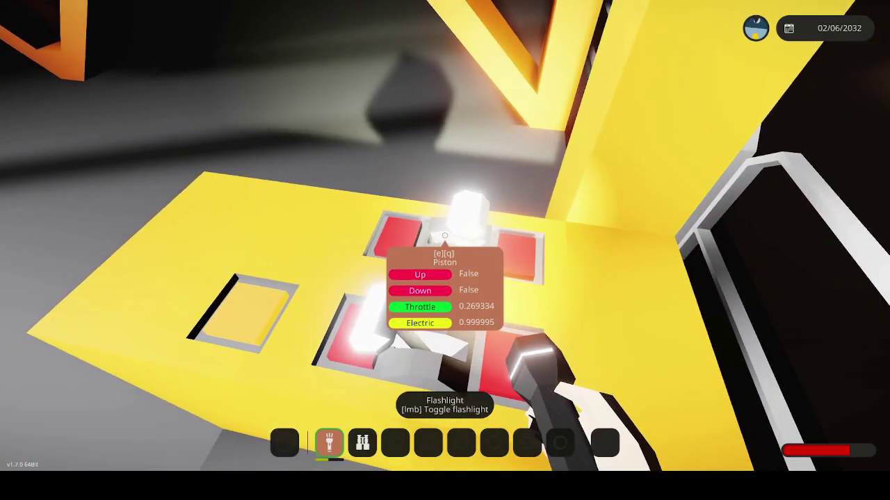
key(w)
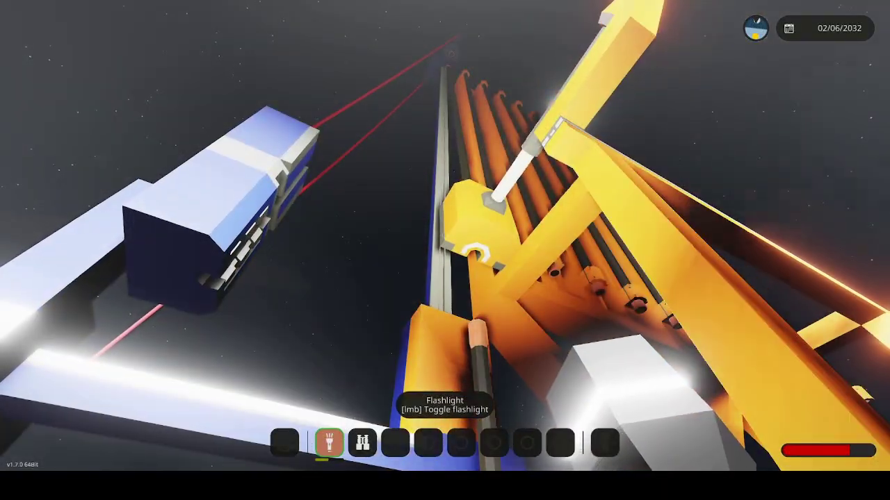
Return to the control room and set the Slurry pump toggle to True
key(w)
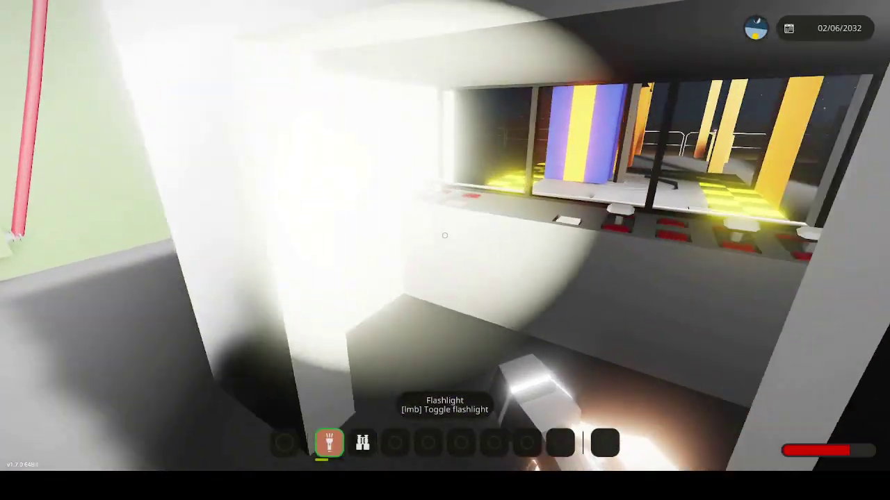
key(w)
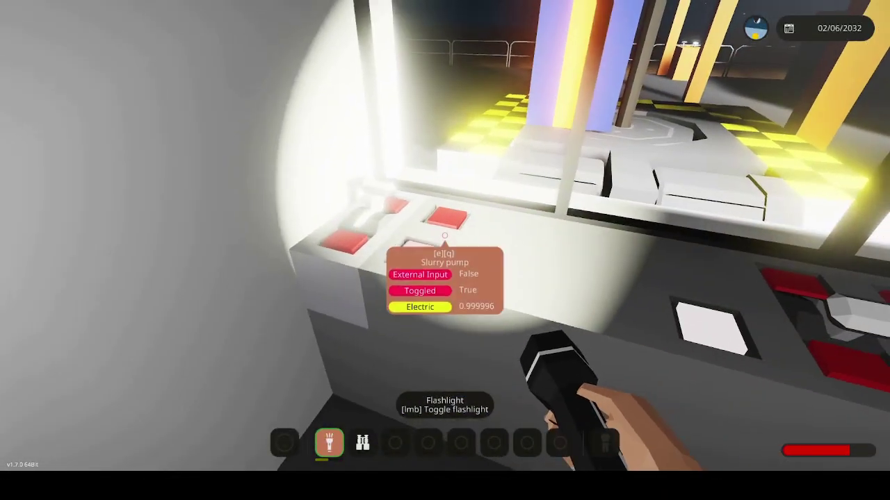
key(s)
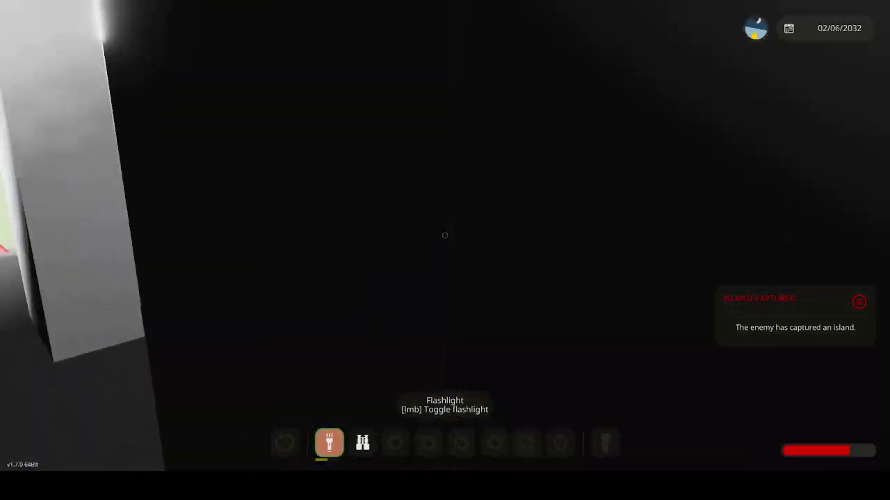
Switch the flashlight on to light the Slurry come down lever, at about 0.37
click(445, 235)
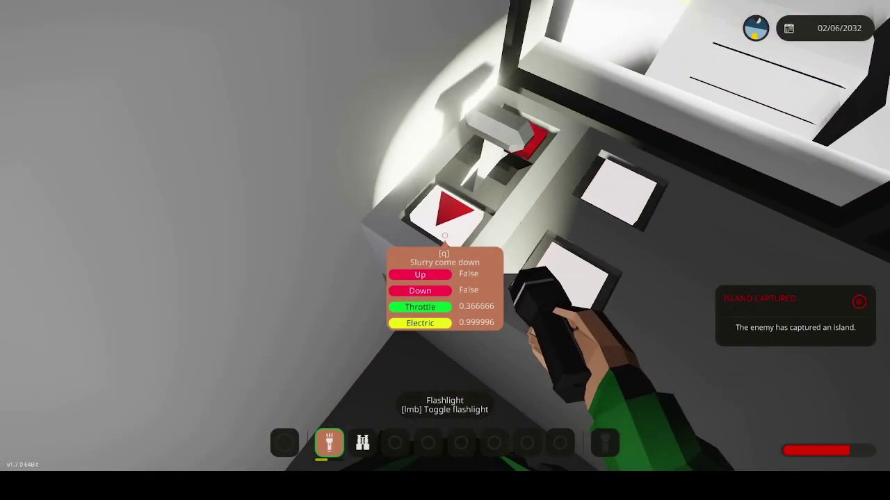